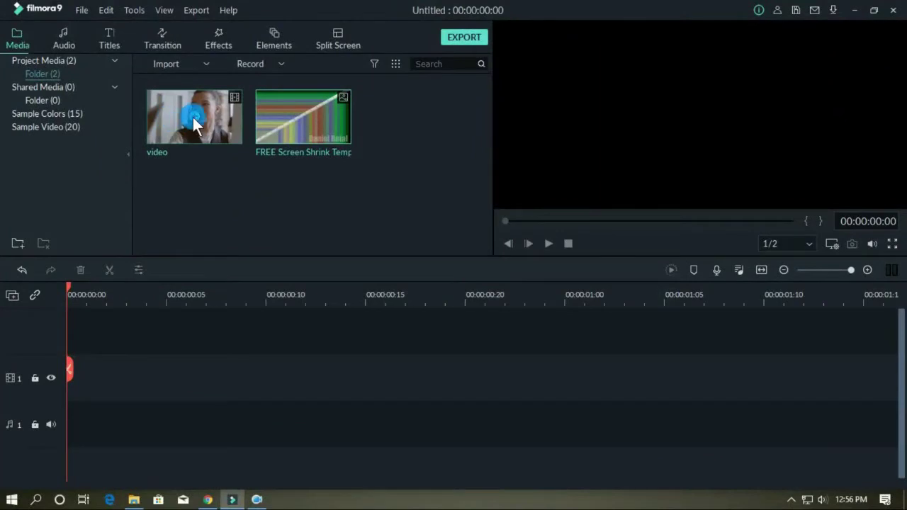
Place the video clip at the start of video track 1, preview it, and return the playhead to the beginning
click(192, 116)
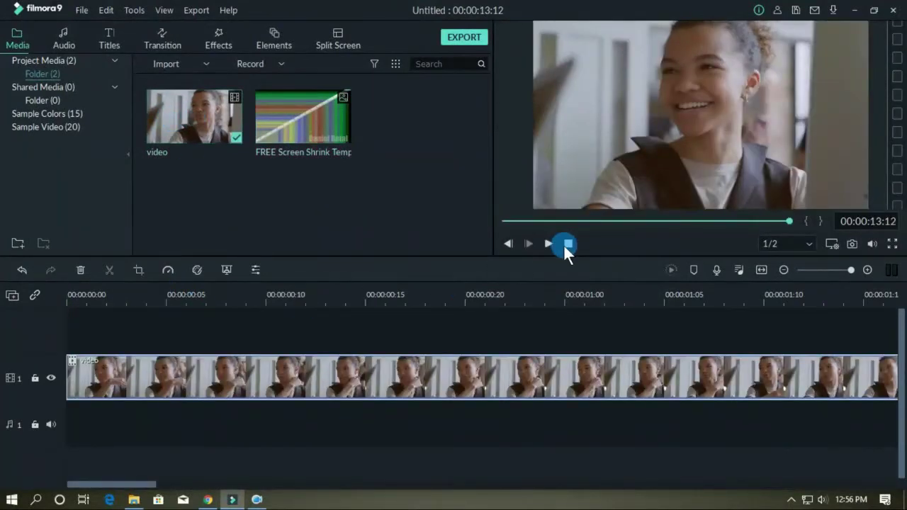
click(549, 243)
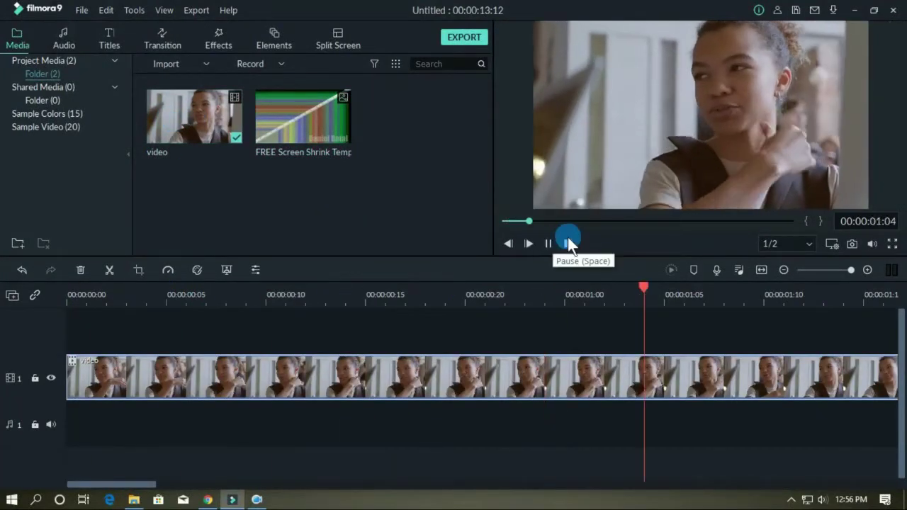
click(830, 270)
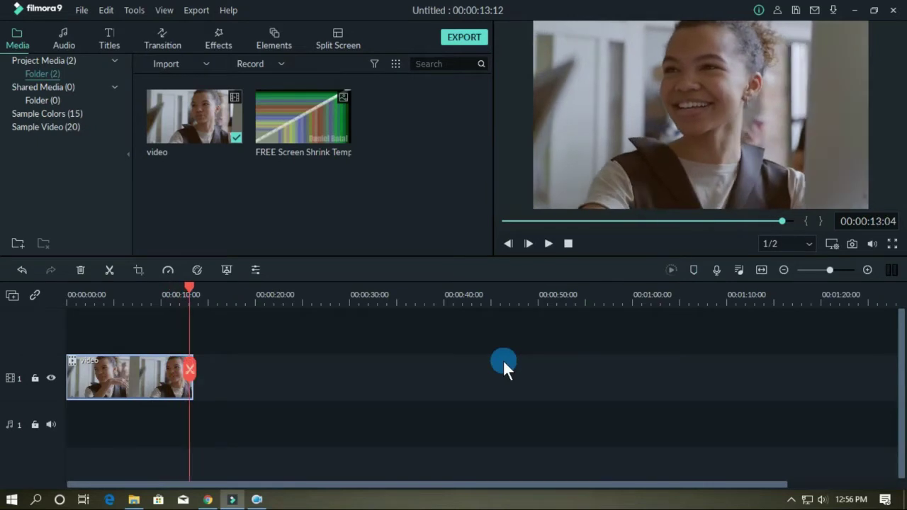
drag(567, 221, 487, 227)
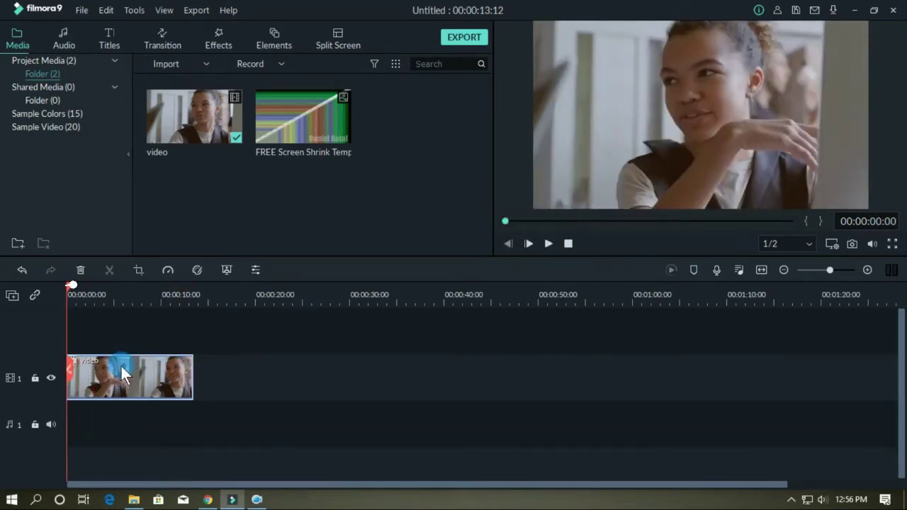
Add two more video tracks to the timeline above the track holding the video clip
click(12, 297)
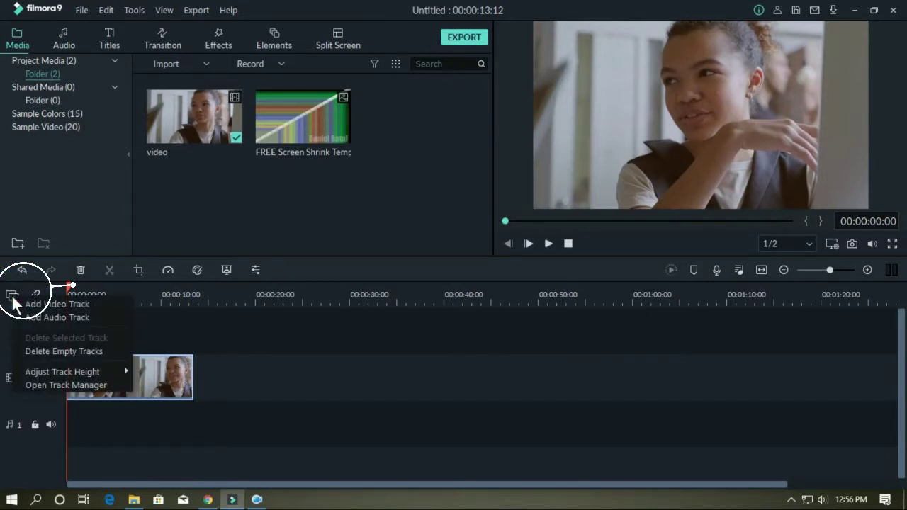
click(46, 304)
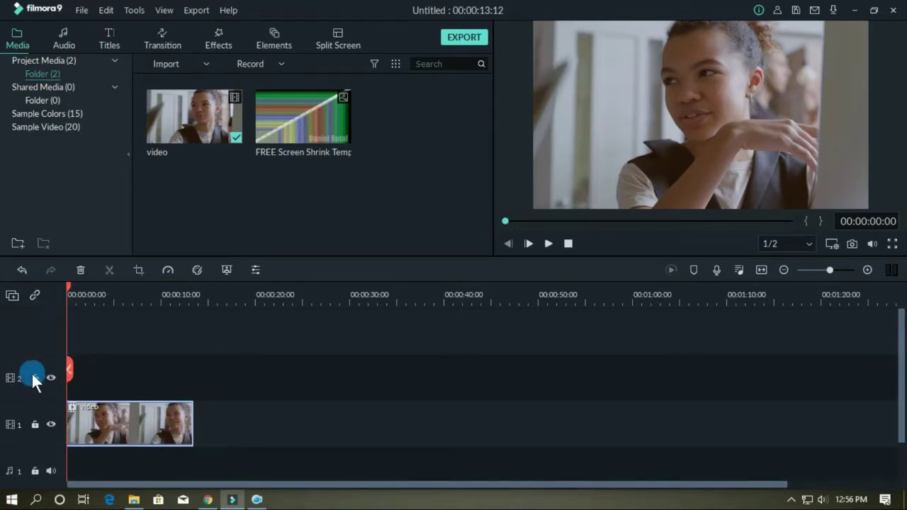
click(12, 296)
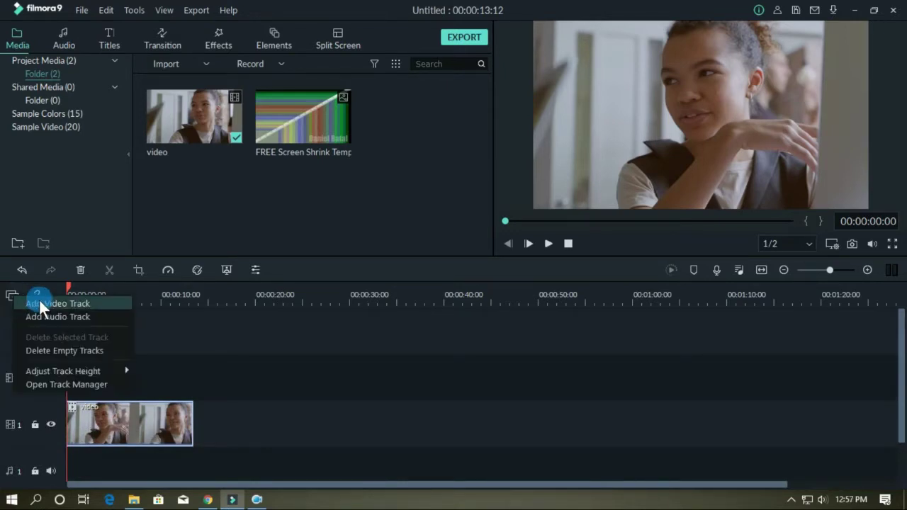
click(40, 301)
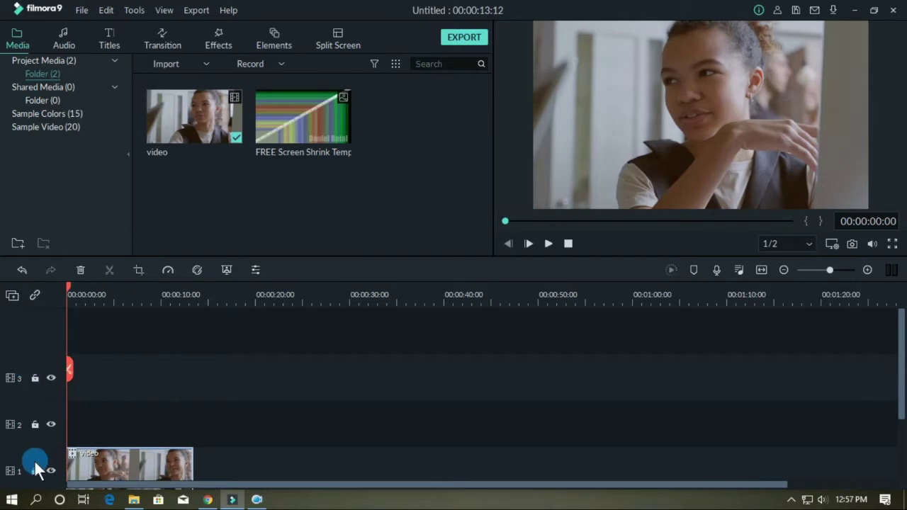
drag(902, 354, 901, 365)
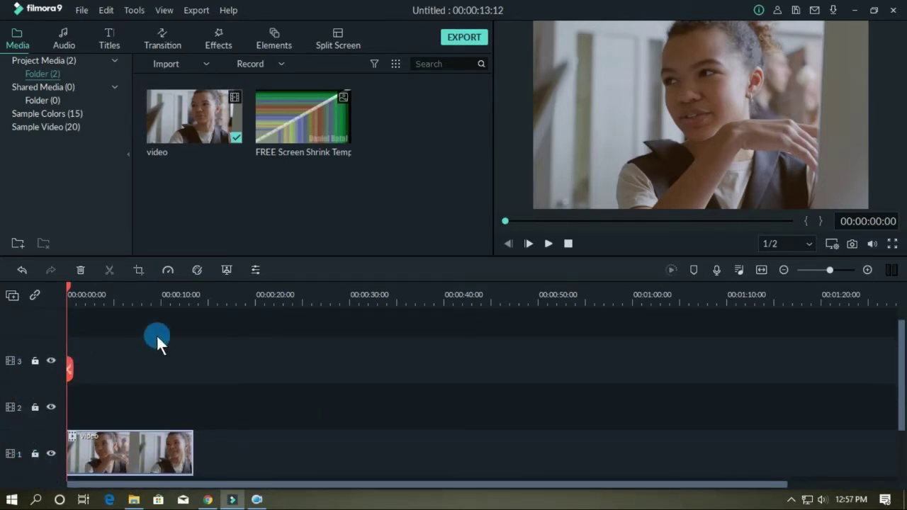
Place a second copy of the video on track 2 and the Screen Shrink Template on track 3, aligned with the video's end
click(172, 128)
drag(174, 118, 75, 393)
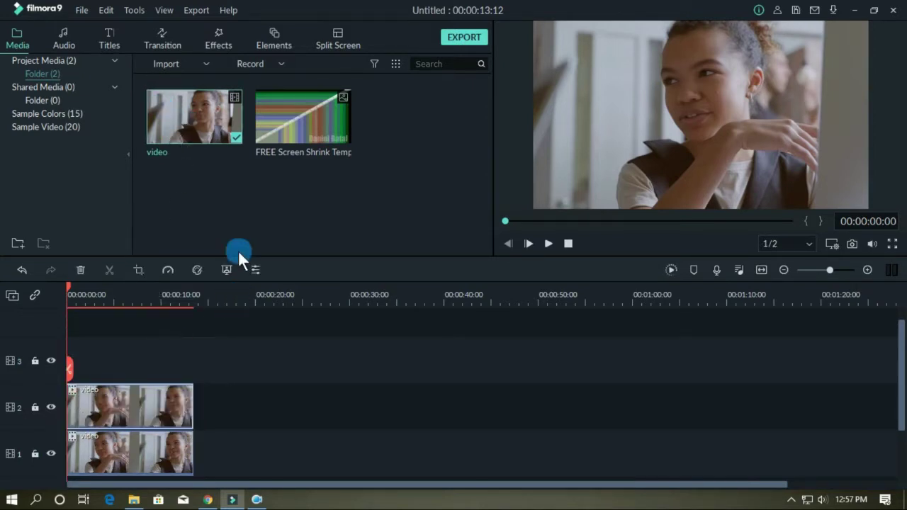
drag(288, 125, 152, 342)
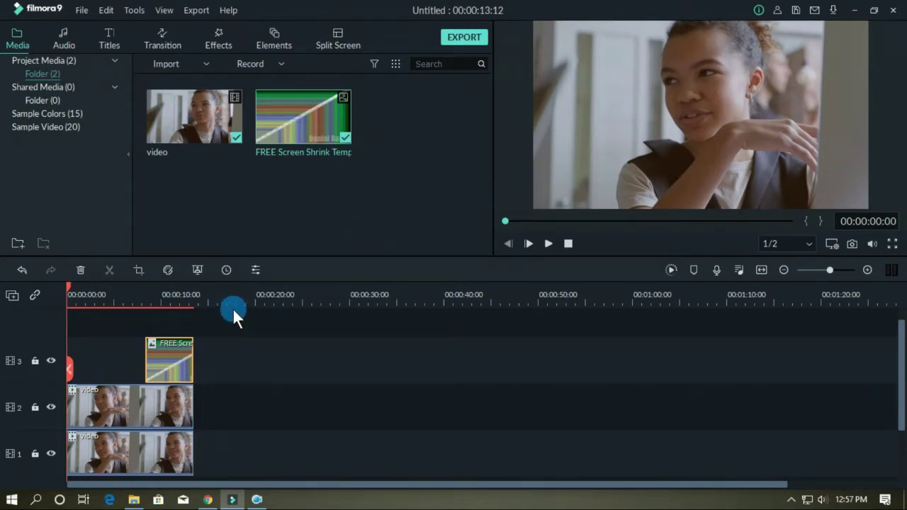
Set the opacity of the Screen Shrink Template image on track 3 to 70%
double_click(164, 362)
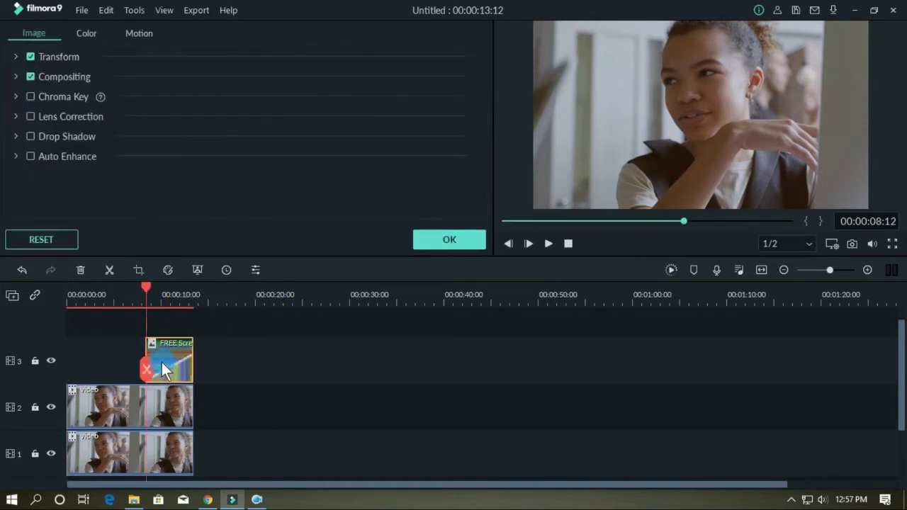
click(16, 77)
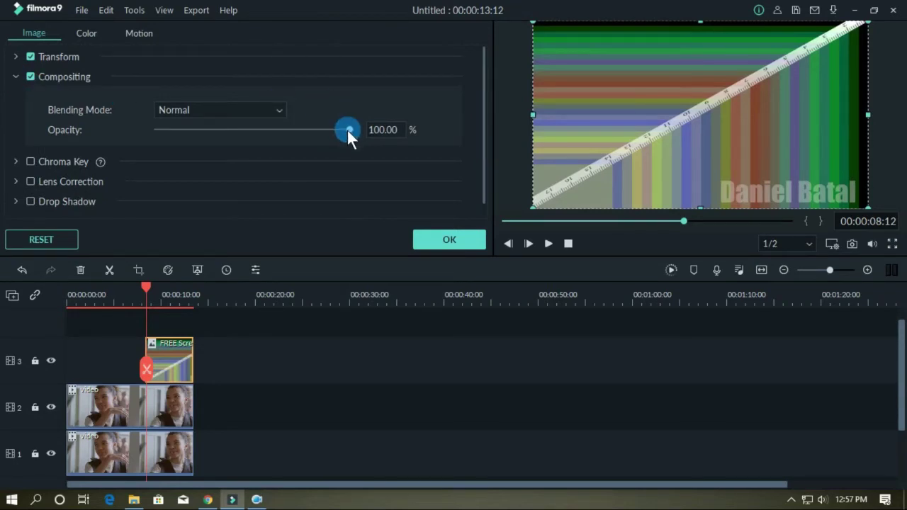
drag(350, 130, 294, 131)
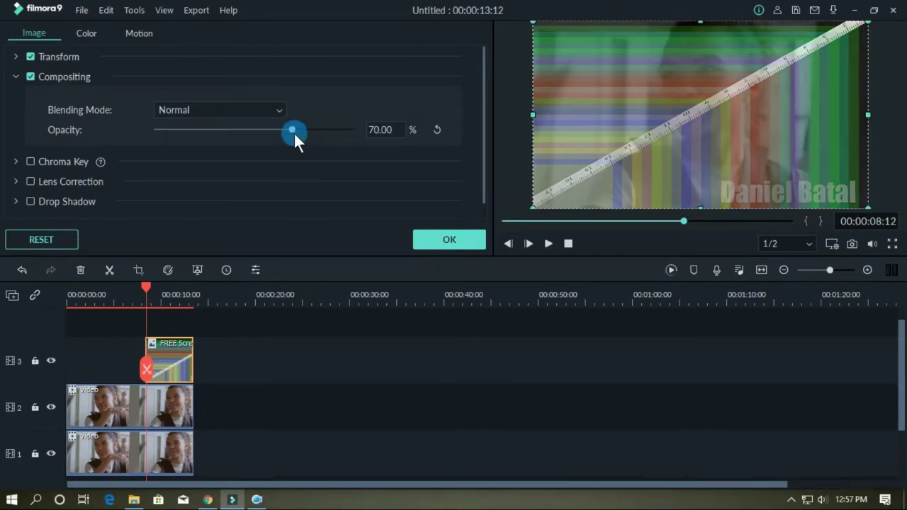
click(427, 241)
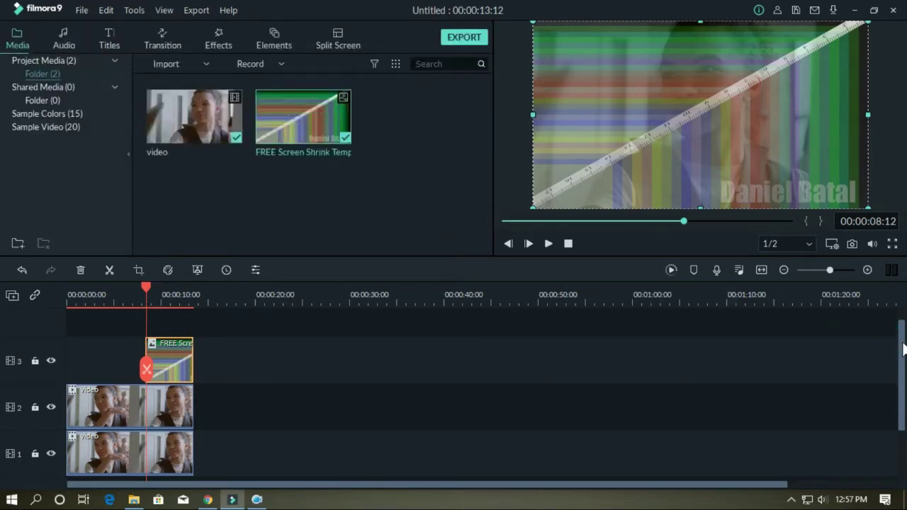
Split the video on track 2 at 00:00:08:12, where the Screen Shrink Template begins
scroll(903, 347, up, 1)
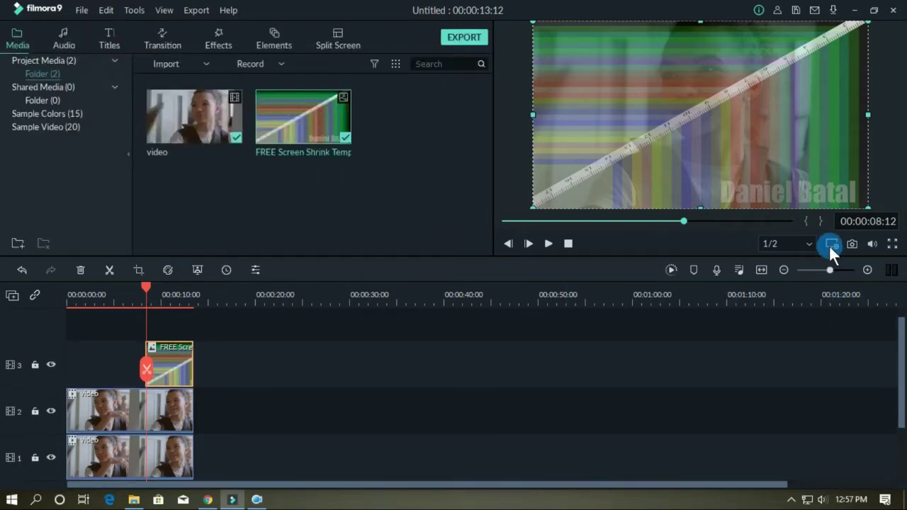
drag(831, 269, 856, 270)
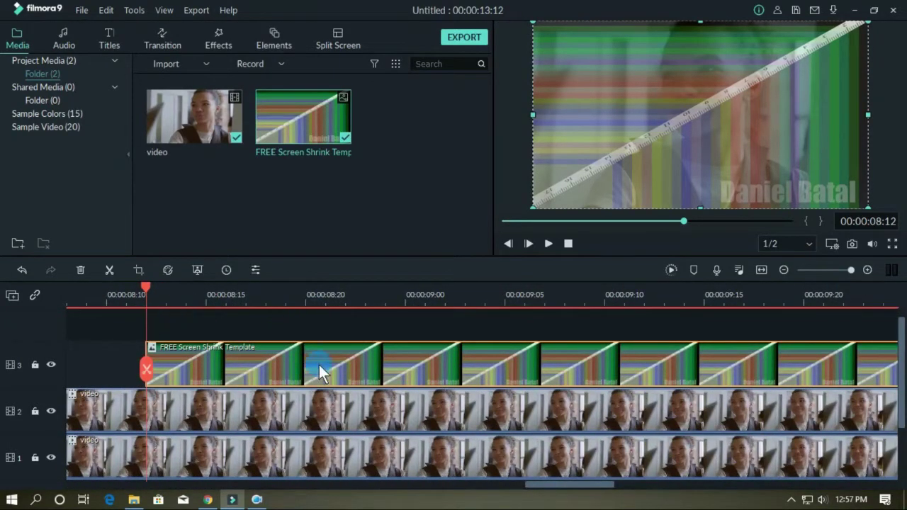
click(357, 457)
click(152, 347)
click(153, 431)
click(162, 416)
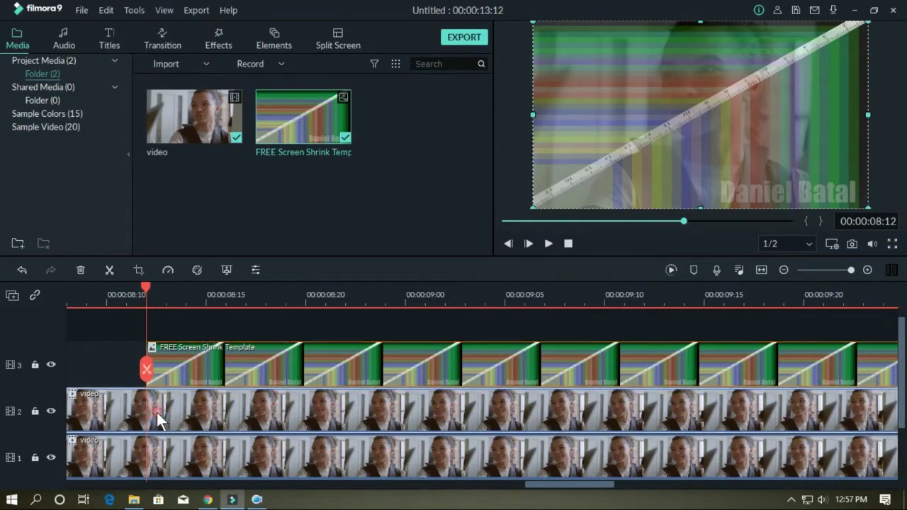
click(147, 370)
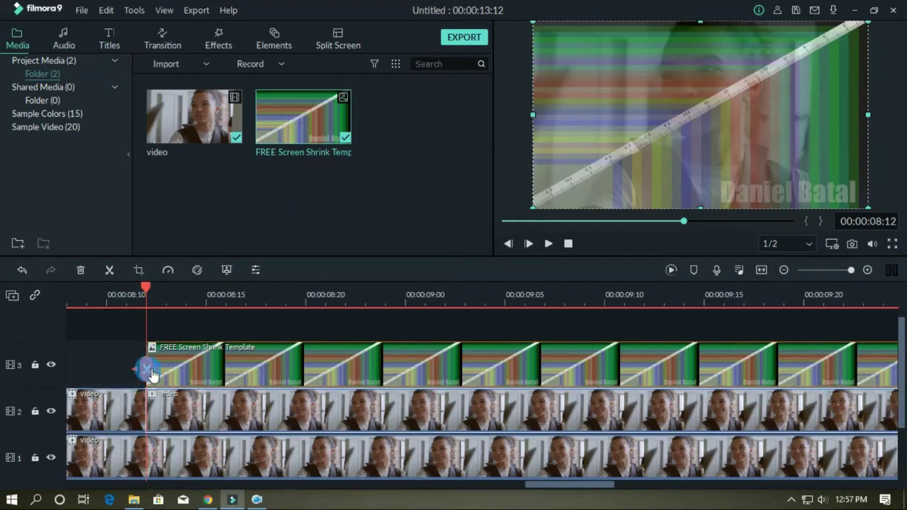
drag(136, 299, 126, 298)
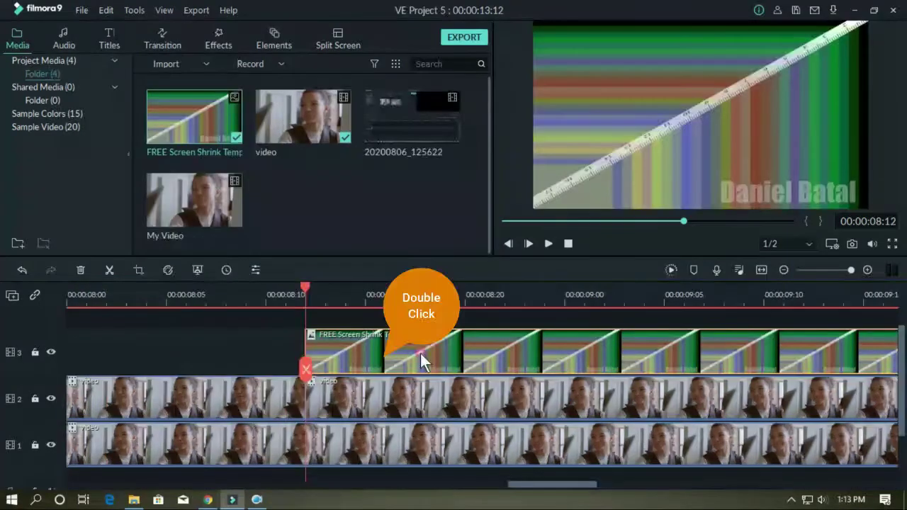
Try flipping the Screen Shrink Template horizontally and vertically, and restore its original orientation
double_click(420, 358)
click(419, 360)
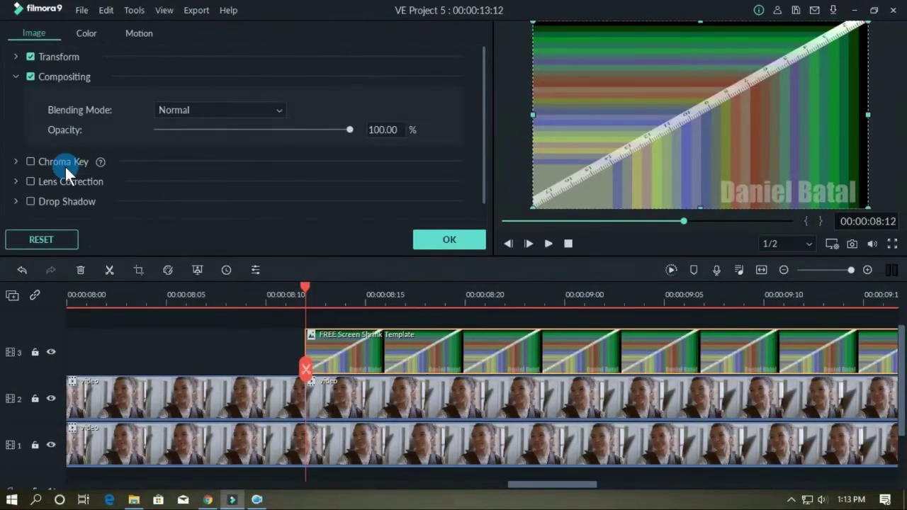
click(16, 56)
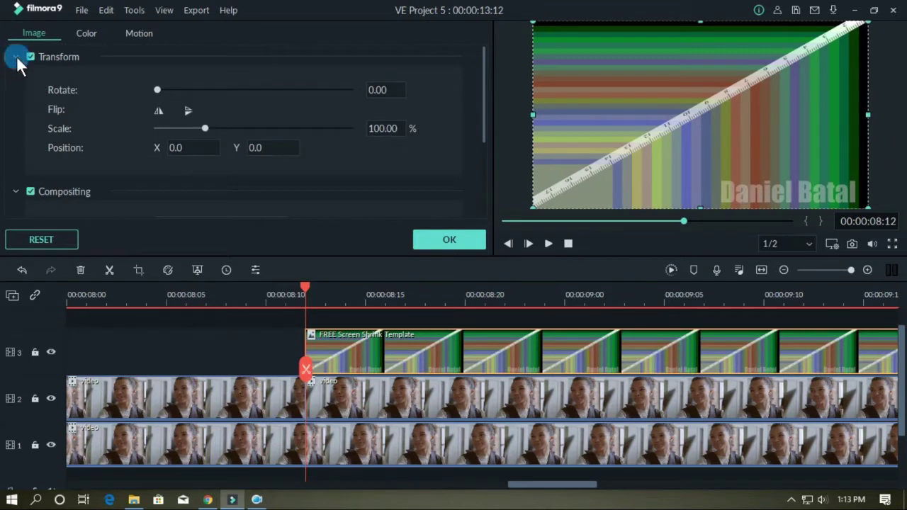
click(160, 111)
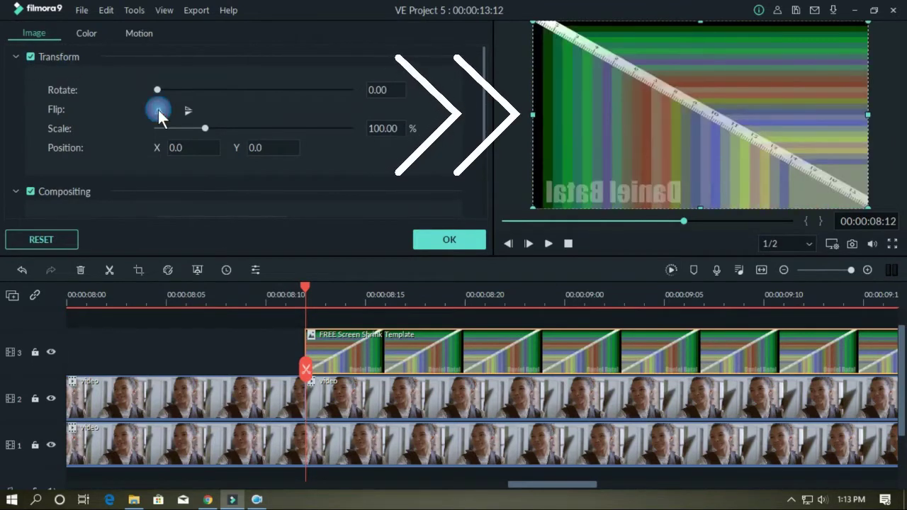
click(186, 111)
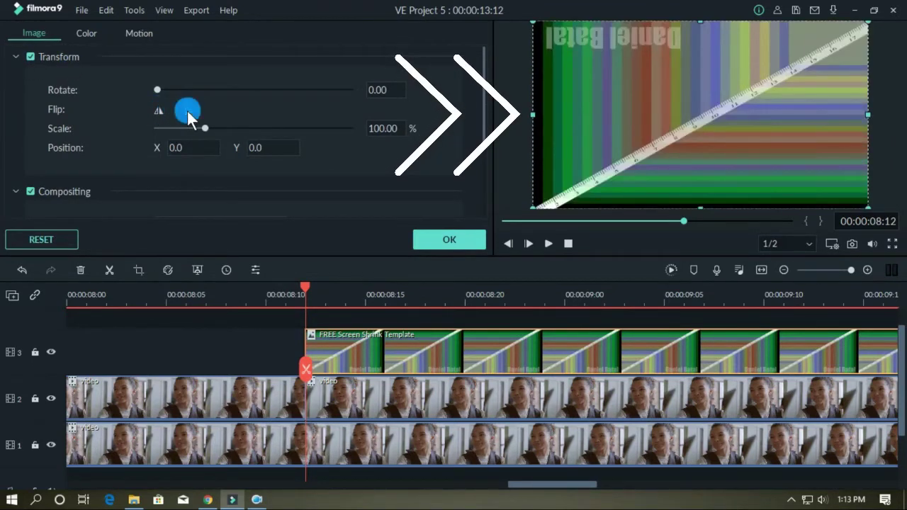
click(186, 110)
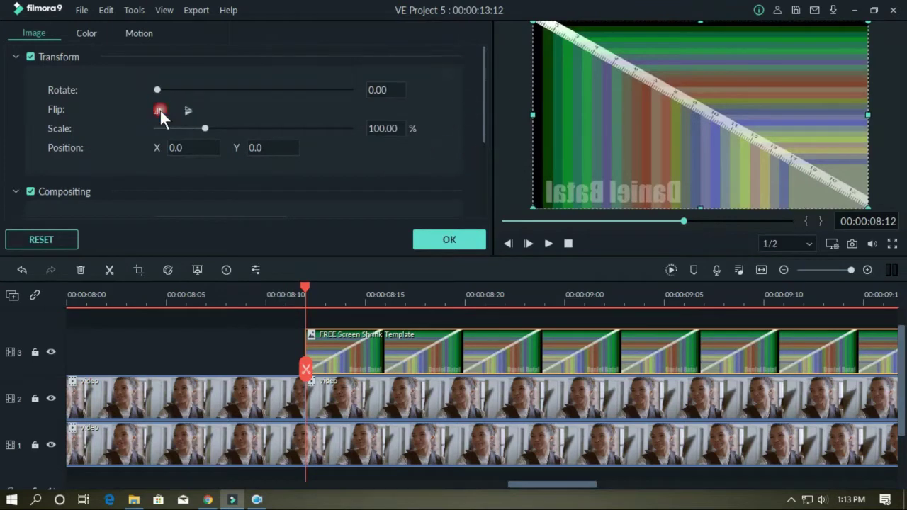
click(160, 111)
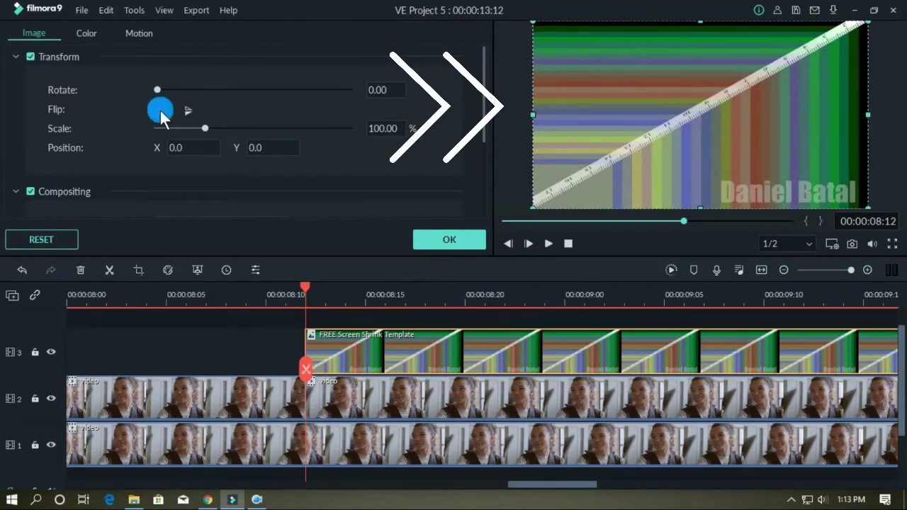
click(382, 156)
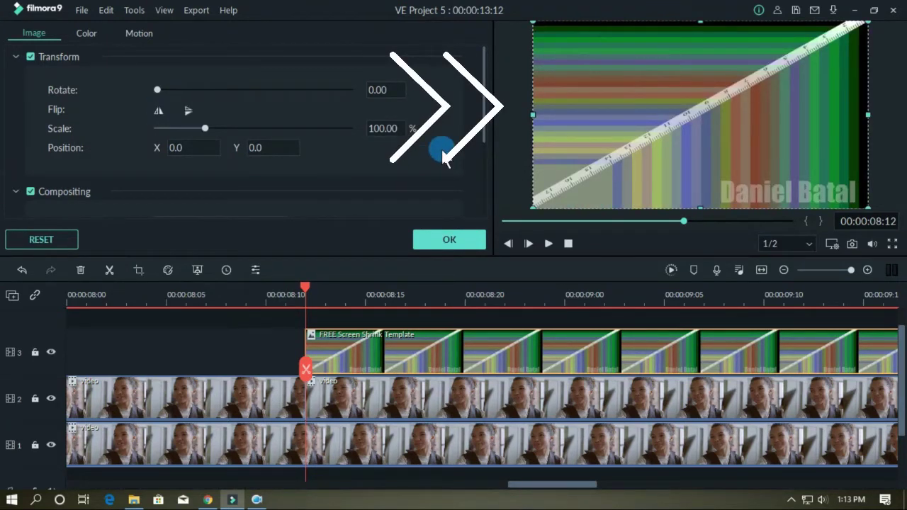
click(446, 243)
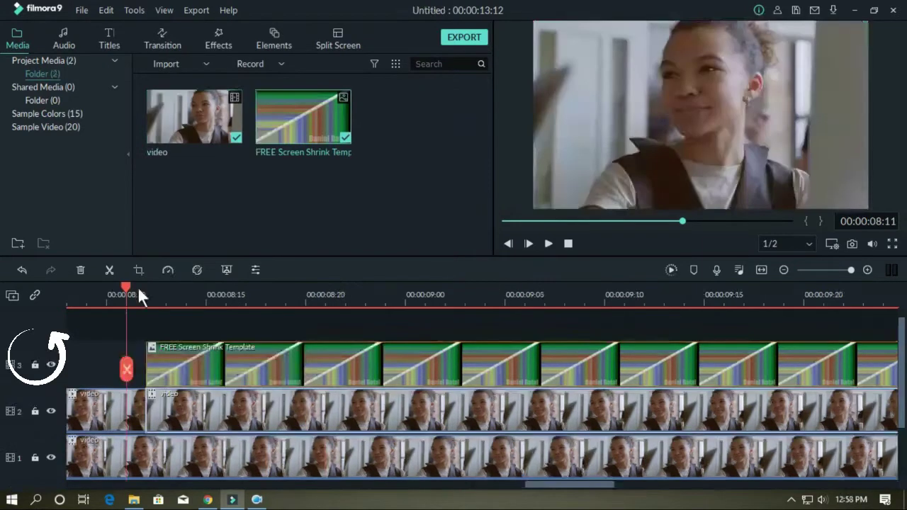
Lock video tracks 3 and 1 and apply the Border utility effect to the second video segment on track 2
click(34, 365)
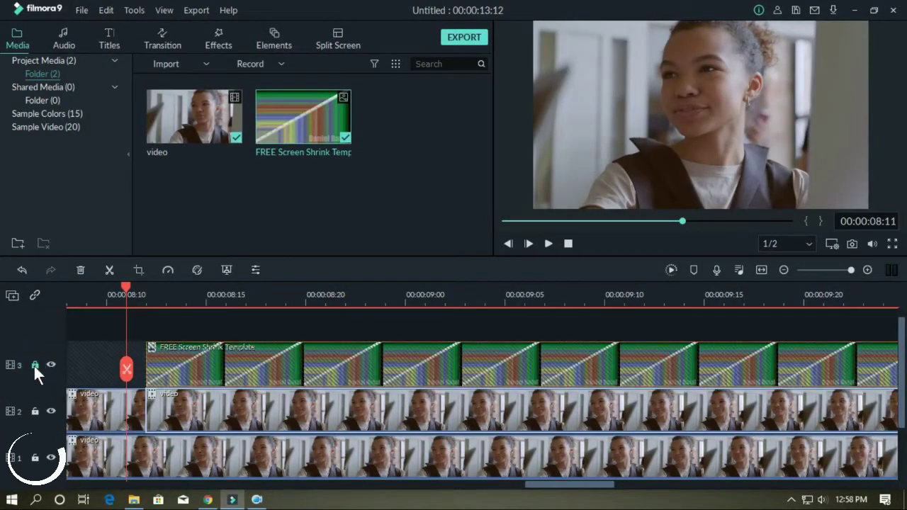
click(32, 457)
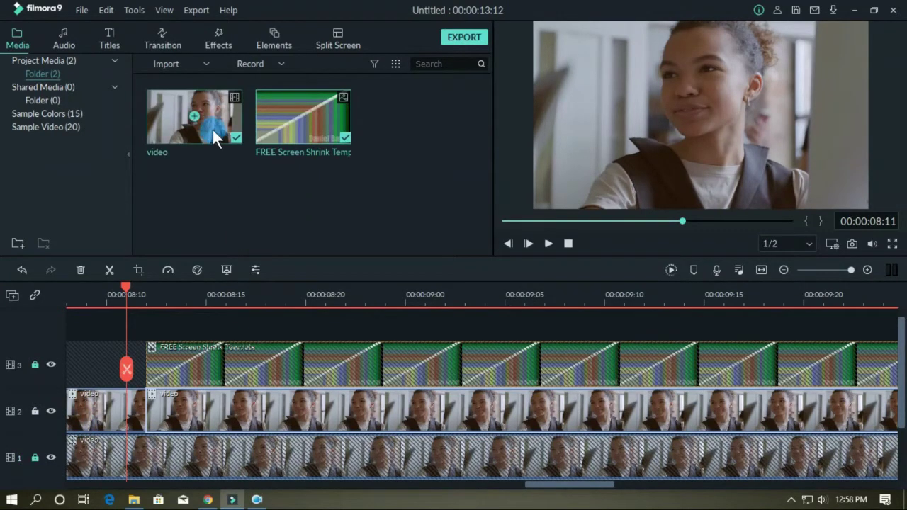
click(219, 36)
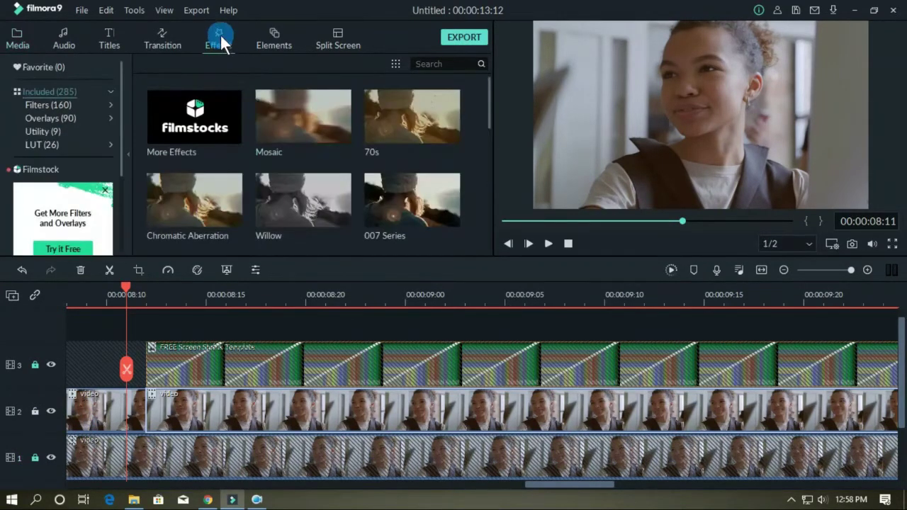
click(39, 132)
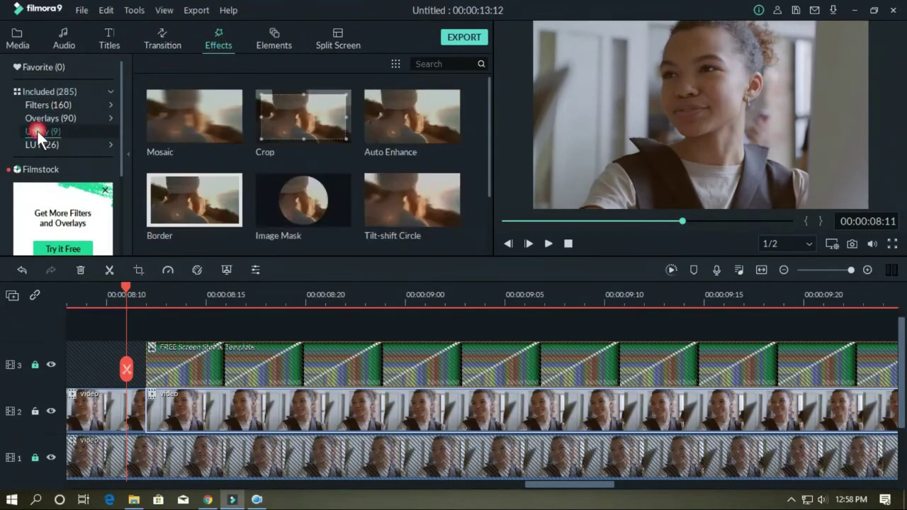
click(192, 177)
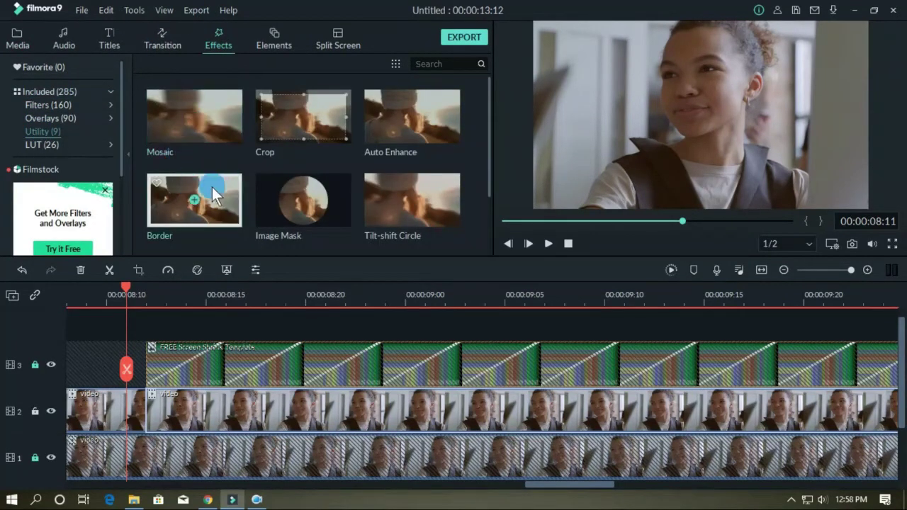
drag(213, 193, 215, 404)
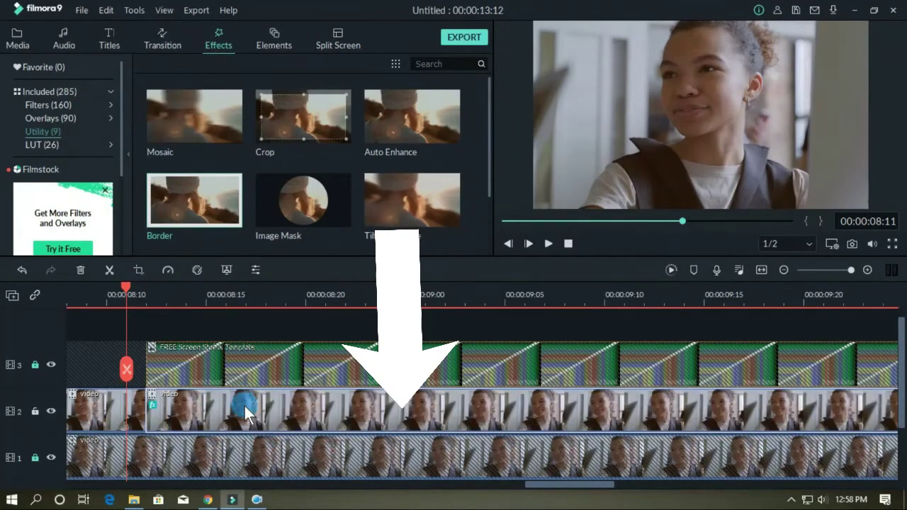
click(166, 306)
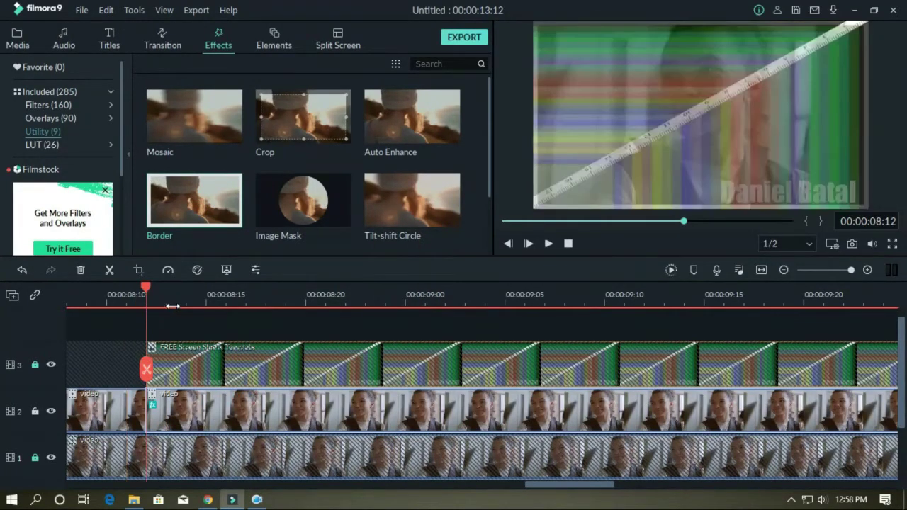
At 00:00:08:13, shrink the bordered track 2 clip slightly to the template's first guide line and split it there
click(172, 306)
mouse_move(144, 284)
mouse_down()
mouse_move(136, 287)
mouse_move(146, 290)
mouse_up()
click(168, 303)
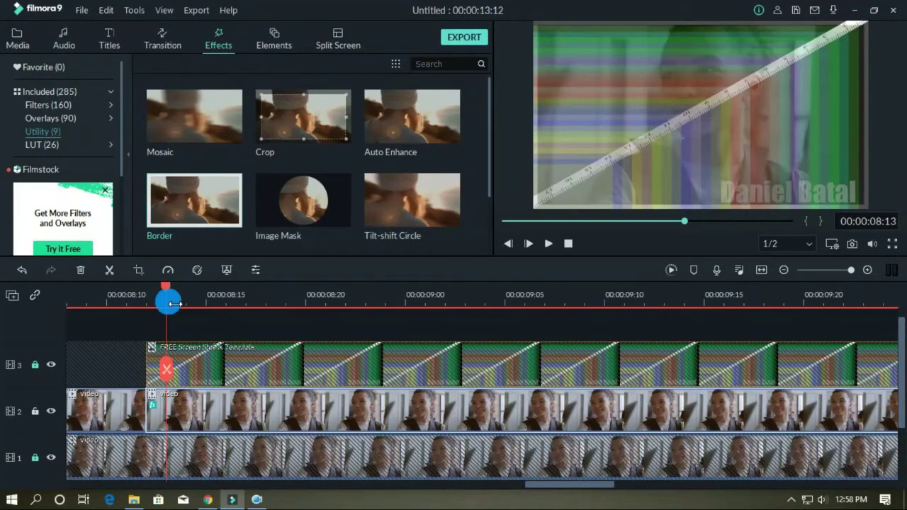
click(770, 98)
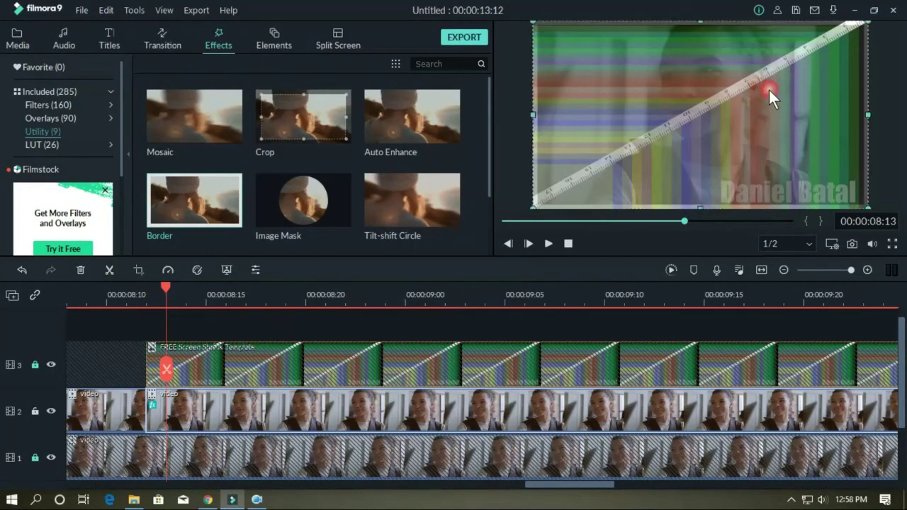
drag(867, 25, 862, 26)
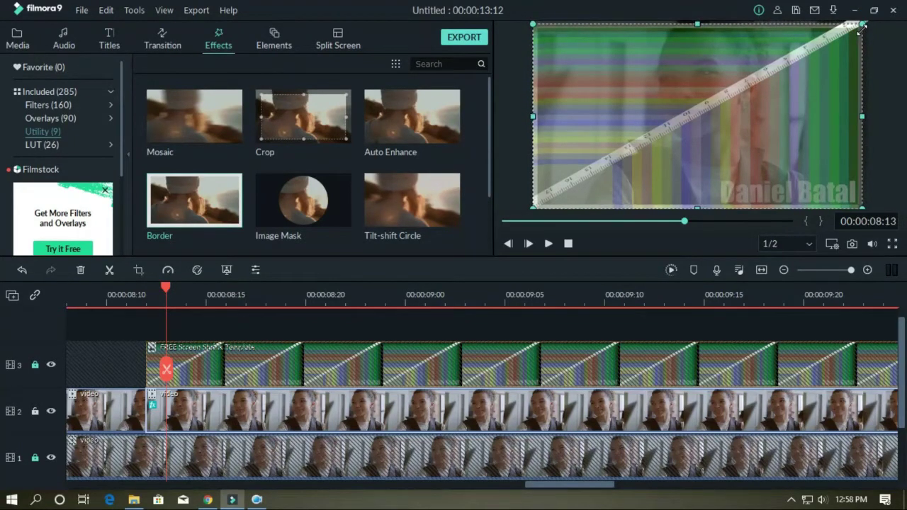
click(169, 401)
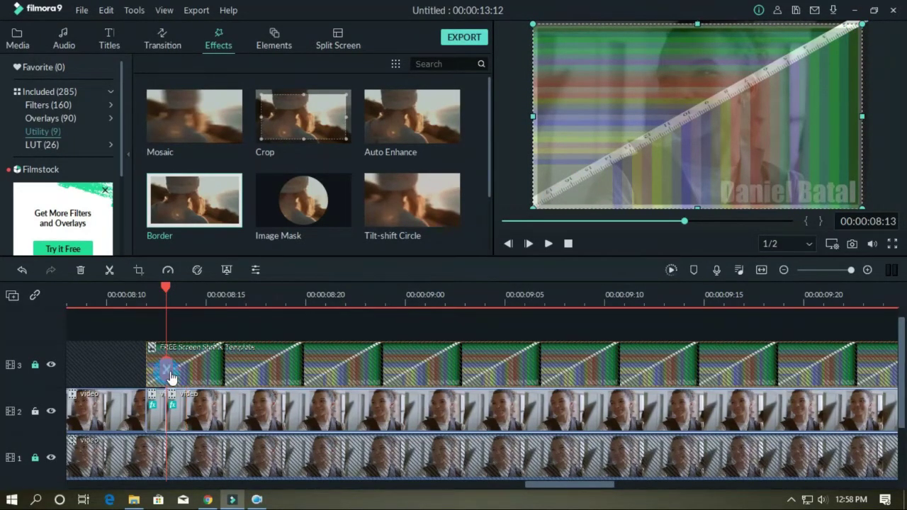
At 00:00:08:14, align the bordered track 2 clip with the frame's lower-left corner, shrink it to the next guide line and split it
click(186, 306)
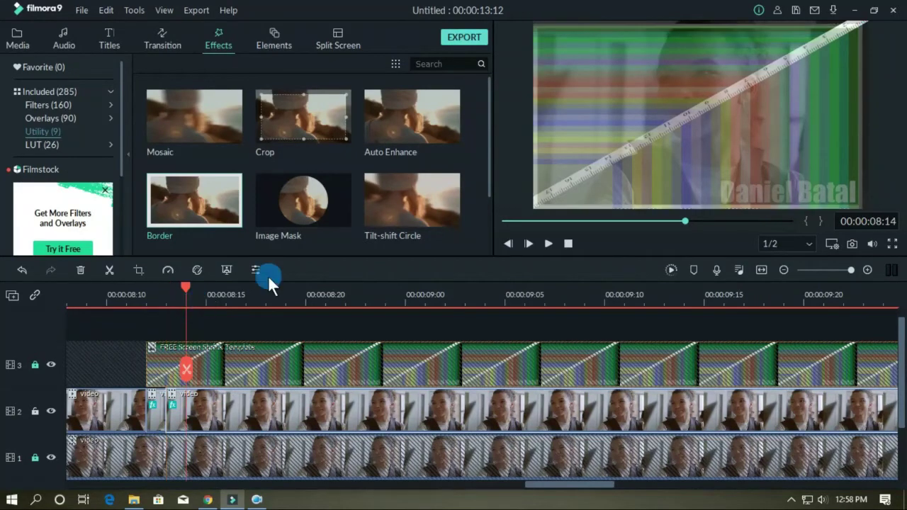
click(650, 142)
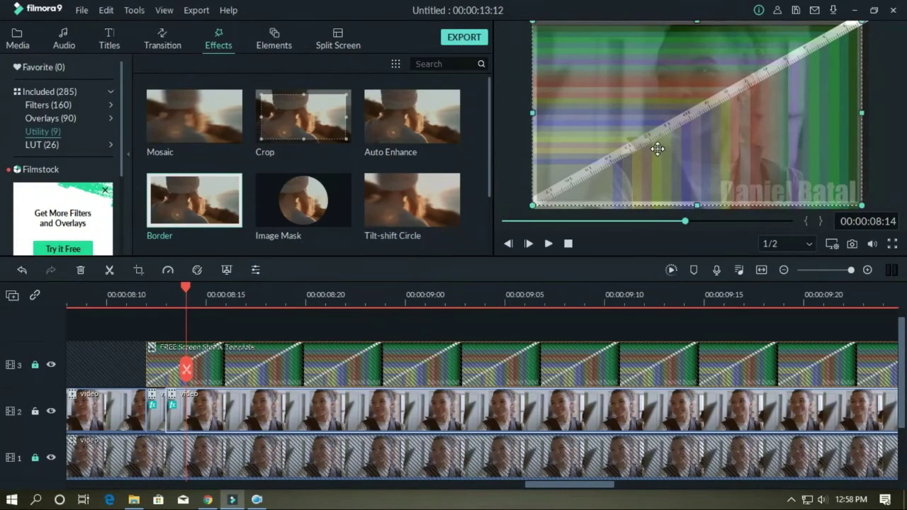
drag(659, 155, 660, 157)
click(710, 126)
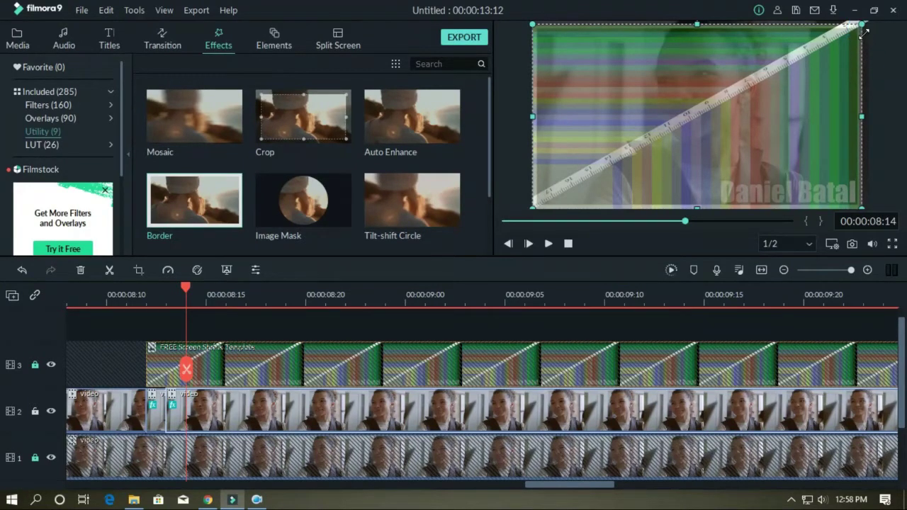
drag(862, 32, 850, 42)
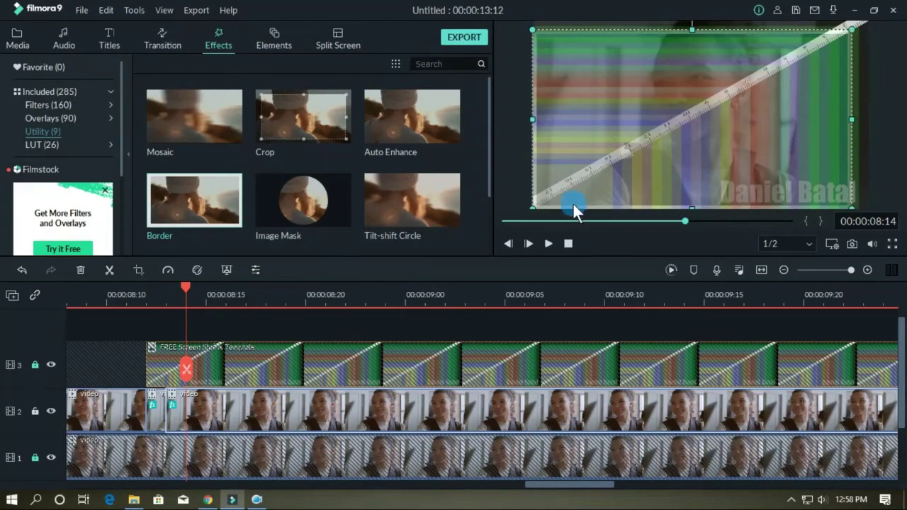
click(187, 370)
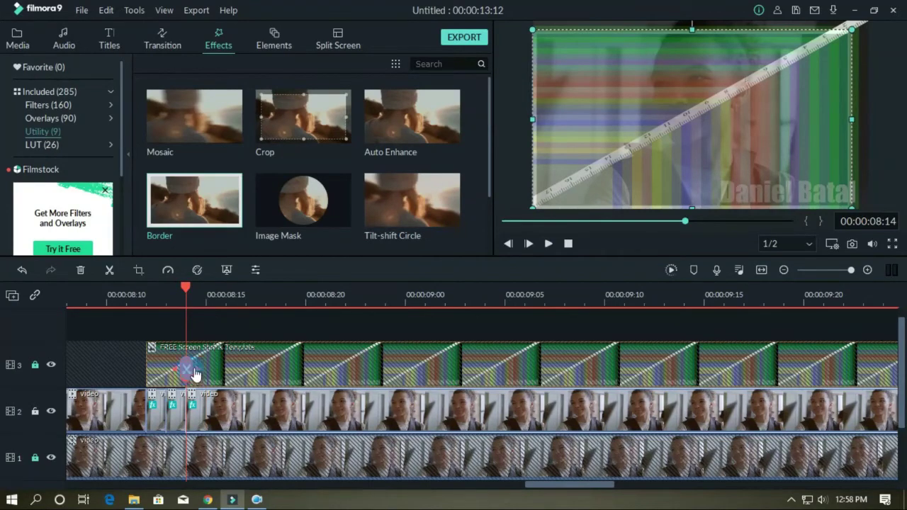
At 00:00:08:15, shrink the remaining track 2 clip to the next template guide line and split it
click(205, 298)
click(643, 148)
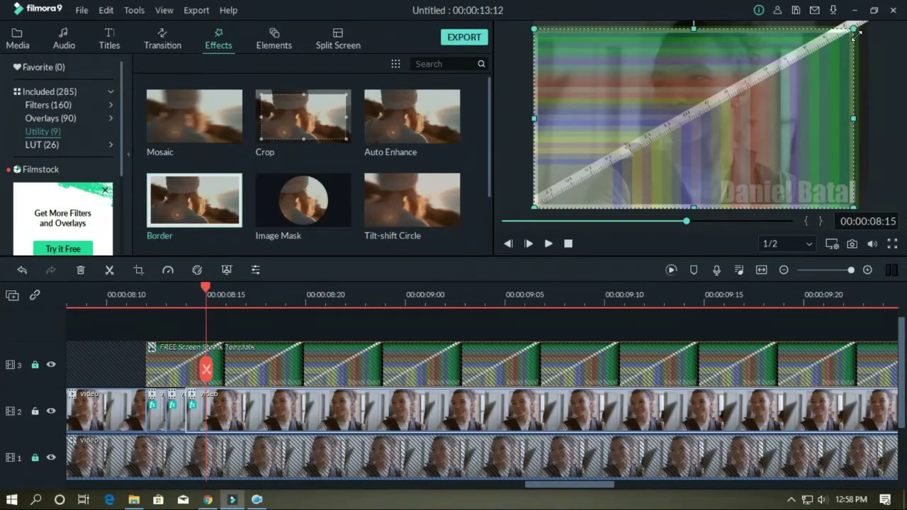
drag(855, 34, 842, 39)
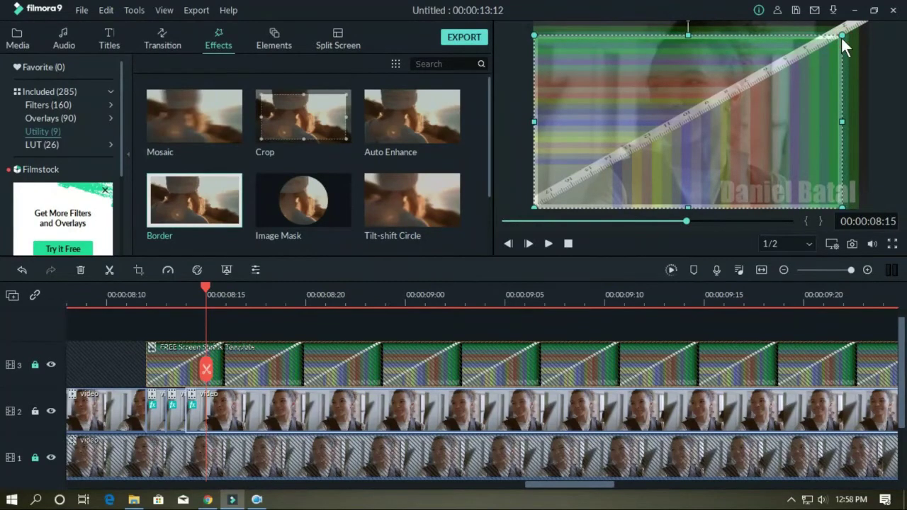
click(211, 373)
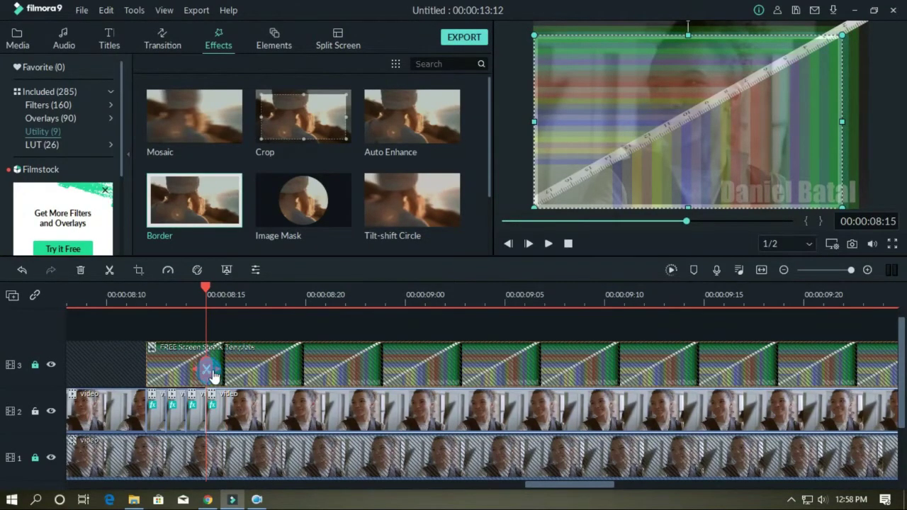
At 00:00:08:16, scale the remaining track 2 clip down one more template guide line and split it
click(222, 312)
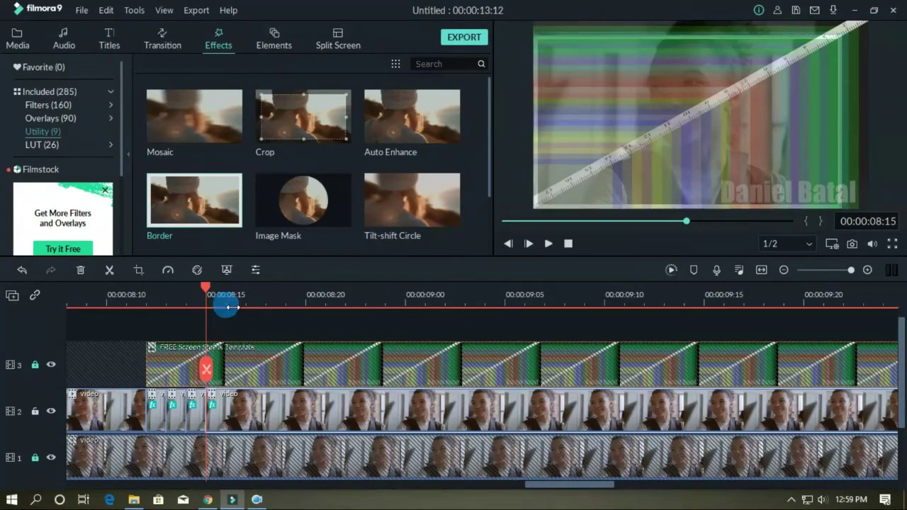
click(698, 134)
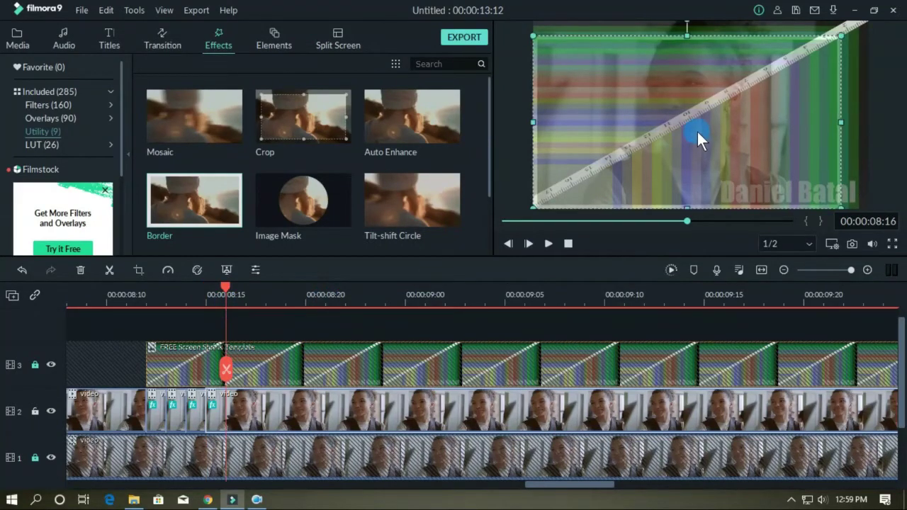
drag(841, 40, 832, 41)
click(227, 369)
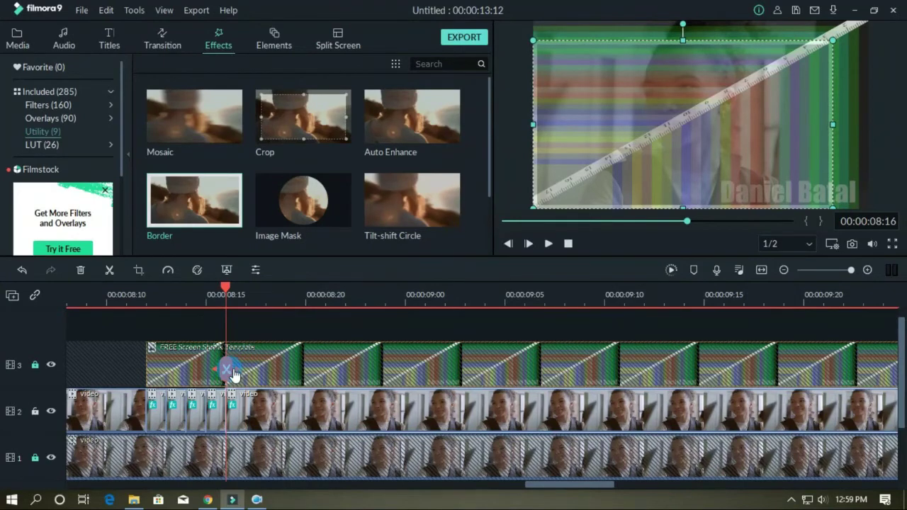
Shrink the remaining track 2 clip along the template's diagonal ruler at 00:00:08:17 and split it at that frame
click(250, 310)
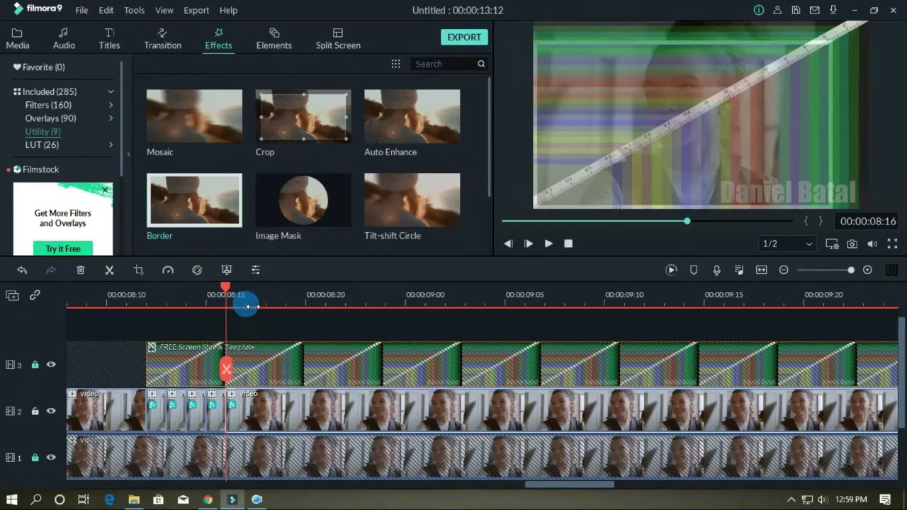
click(251, 305)
click(744, 99)
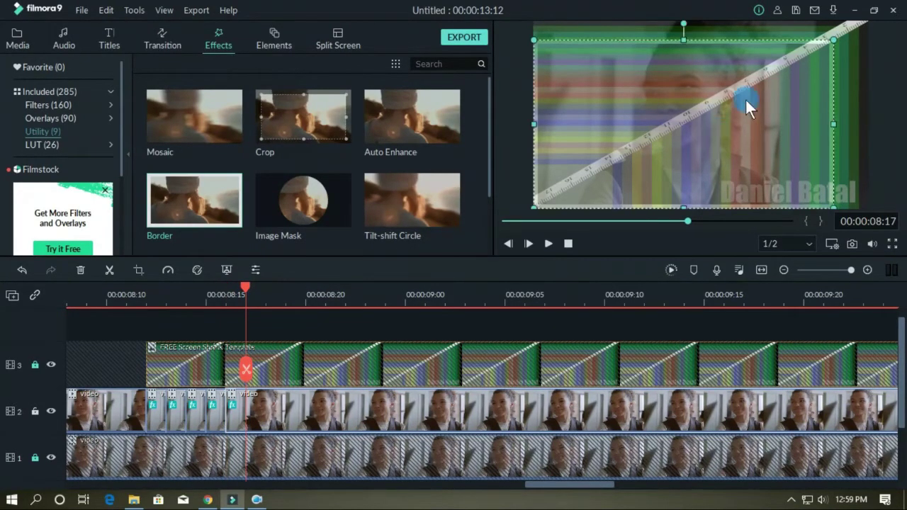
drag(833, 41, 793, 60)
click(247, 369)
Continue shrinking the remaining track 2 clip one guide line per frame from 00:00:08:18 to 00:00:08:20, splitting it at each frame
click(268, 303)
click(779, 92)
click(267, 369)
click(287, 305)
click(794, 74)
click(305, 307)
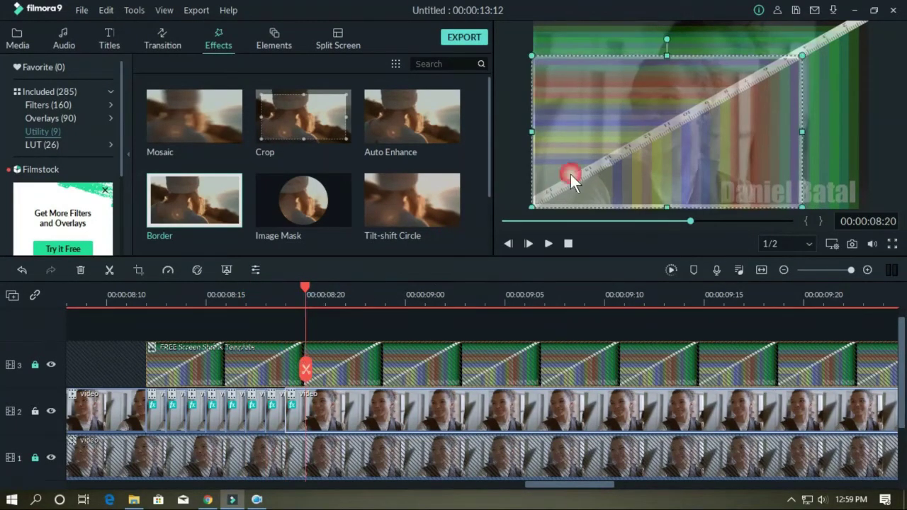
click(796, 63)
Shrink the remaining track 2 clip further along the ruler at 00:00:08:21 and 00:00:08:22, splitting it at both frames
click(325, 307)
drag(794, 61, 715, 106)
click(346, 307)
click(779, 69)
click(345, 369)
Scale the remaining track 2 clip down to the next guide lines at 00:00:08:23 and 00:00:08:24, splitting it at both frames
click(366, 307)
click(777, 73)
click(385, 307)
click(758, 78)
click(386, 369)
Shrink the remaining track 2 clip to the next guide lines at 00:00:09:00 and 00:00:09:01, splitting it at both frames
click(405, 306)
click(752, 85)
click(406, 370)
click(425, 308)
click(618, 156)
click(425, 369)
Shrink the remaining track 2 clip one guide line per frame from 00:00:09:02 to 00:00:09:05, splitting it at each frame
click(445, 308)
click(603, 168)
click(480, 347)
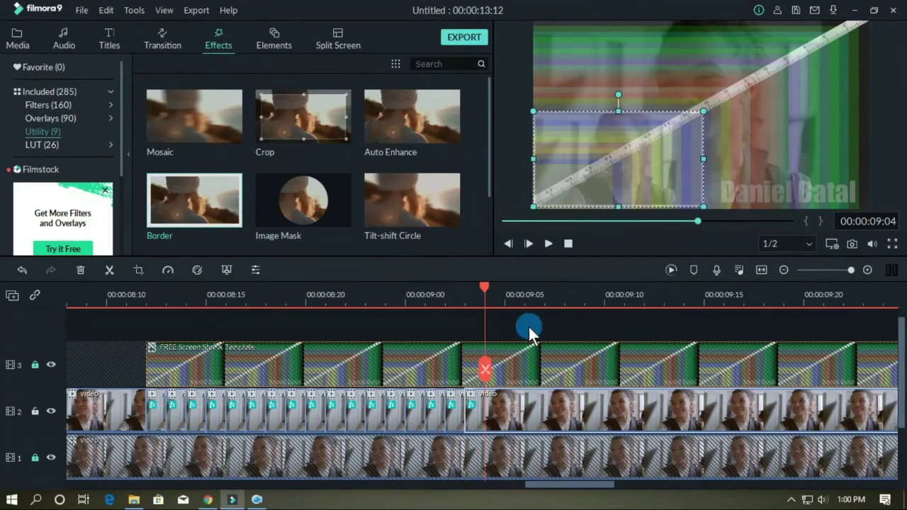
click(507, 304)
click(506, 370)
At 00:00:09:06, shrink the remaining track 2 clip further toward the frame's lower-left corner and split it
click(525, 304)
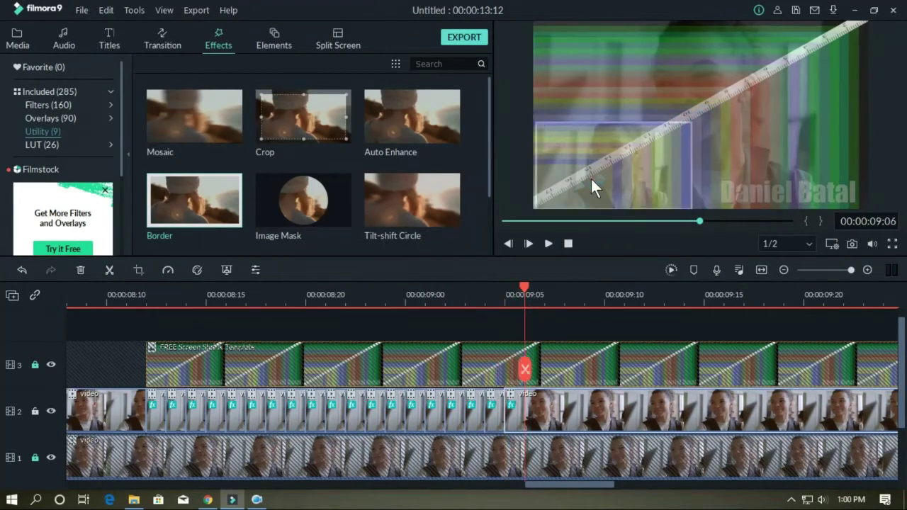
click(640, 178)
click(524, 369)
drag(692, 121, 623, 158)
Keep reducing the remaining track 2 clip frame by frame from 00:00:09:07 to 00:00:09:09, splitting it at each frame
click(545, 308)
click(545, 369)
click(564, 306)
click(565, 369)
click(587, 304)
click(591, 371)
Shrink the remaining track 2 clip to its final small size in the lower-left corner, splitting it at 00:00:09:10, 00:00:09:11 and 00:00:09:12
click(604, 305)
click(616, 206)
click(604, 368)
click(621, 306)
click(623, 368)
click(644, 306)
click(646, 368)
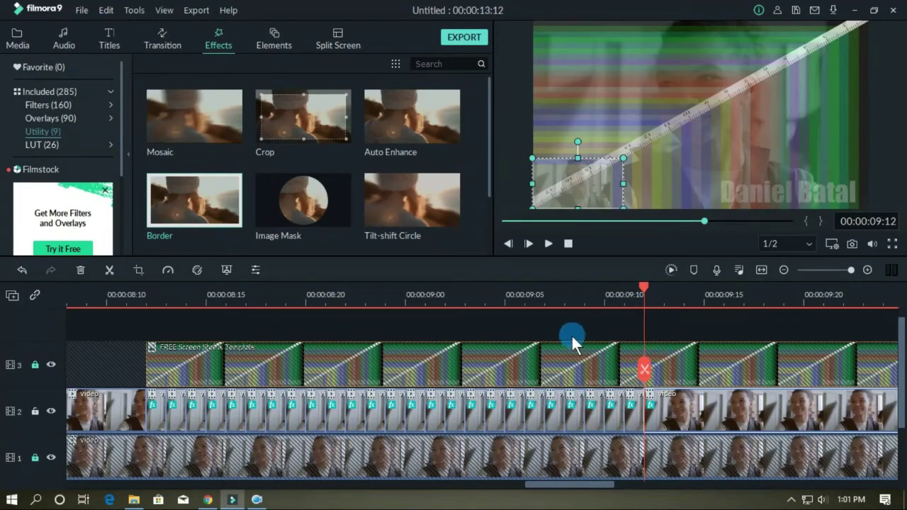
Unlock video tracks 3 and 1 and delete the FREE Screen Shrink Template image from track 3
click(35, 366)
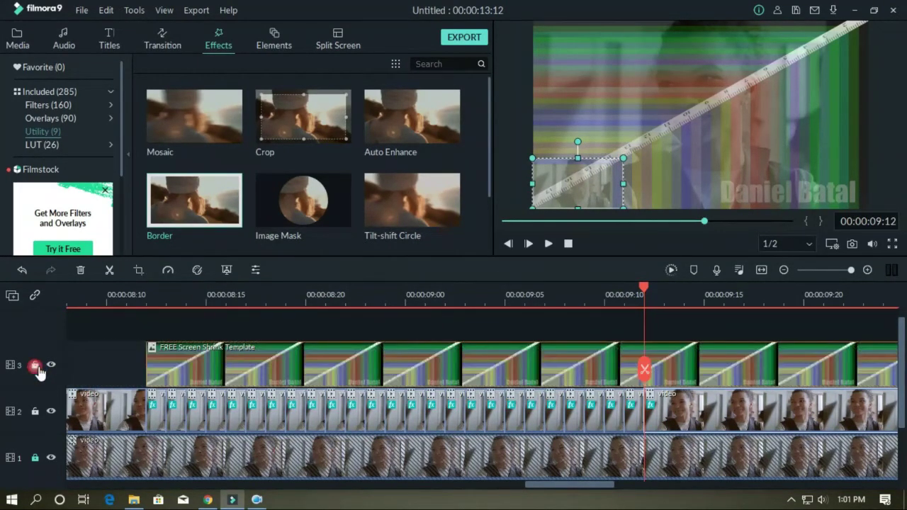
click(35, 458)
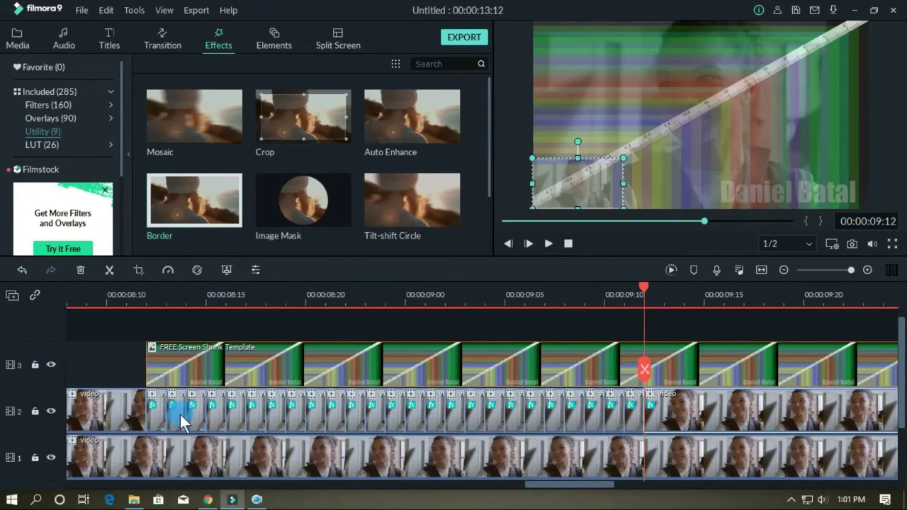
right_click(277, 358)
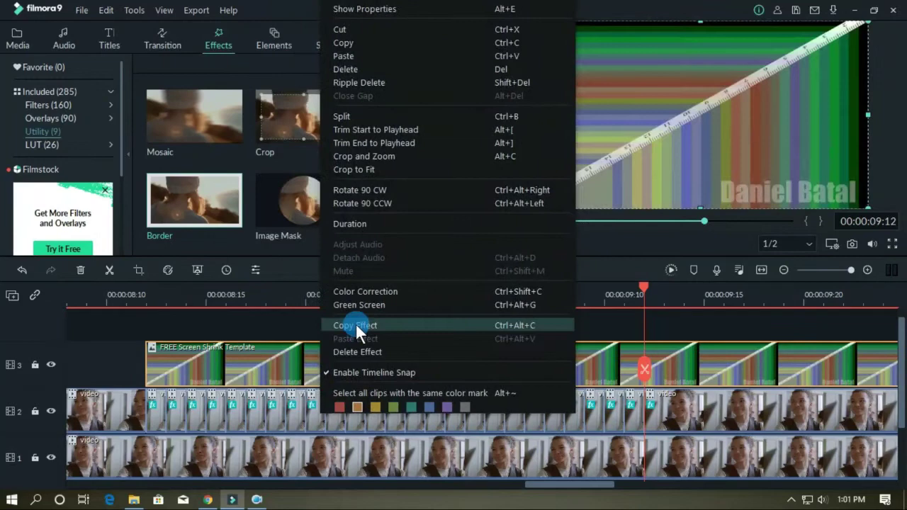
click(345, 70)
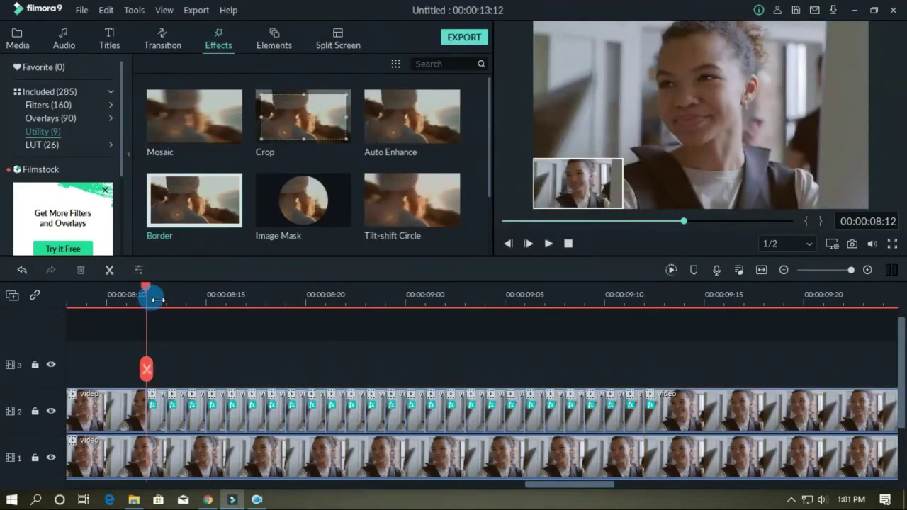
Return to the start of the timeline and preview the finished shrink effect in full screen
click(586, 251)
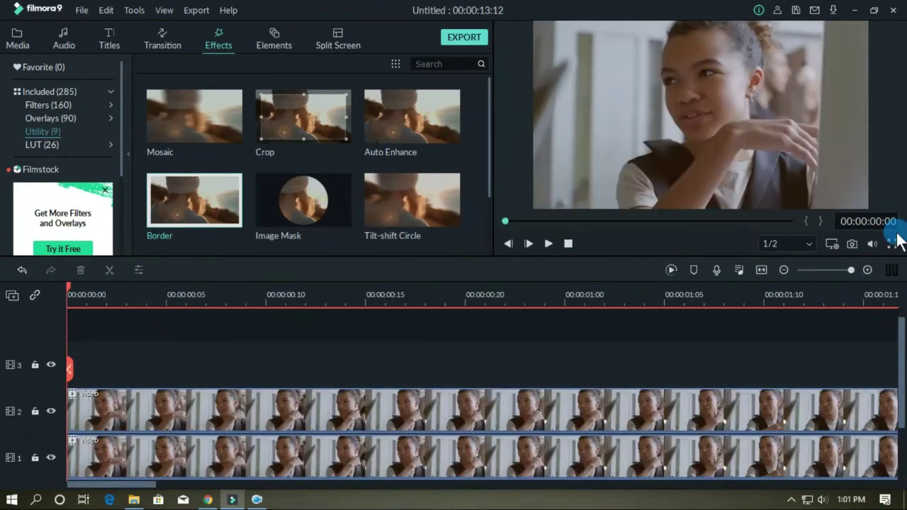
click(891, 244)
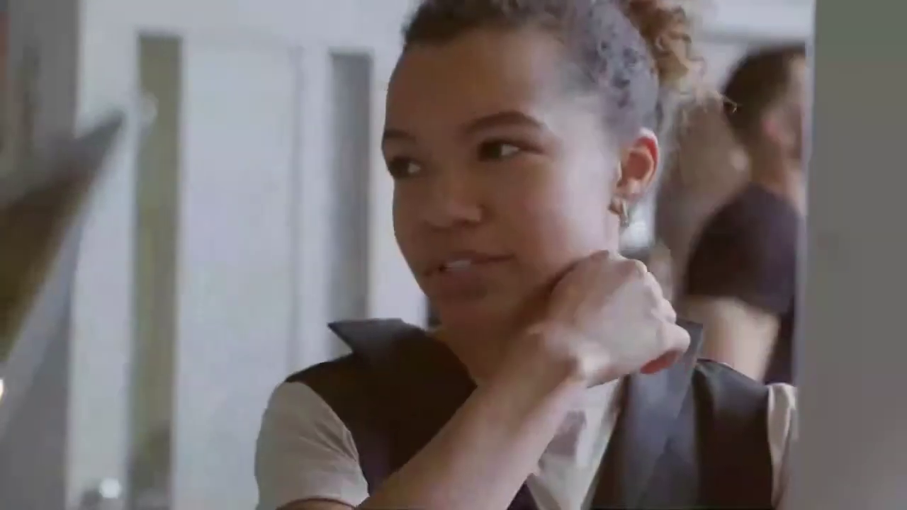